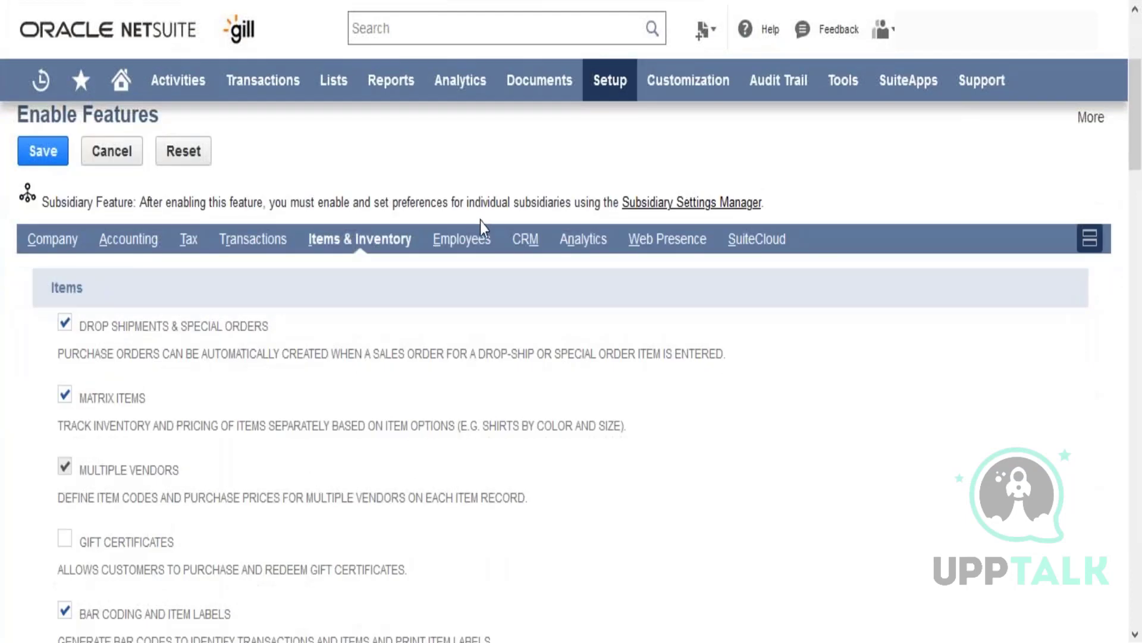
# Review the Employees features, covering payroll, time and expenses, commissions and permissions
pyautogui.click(480, 243)
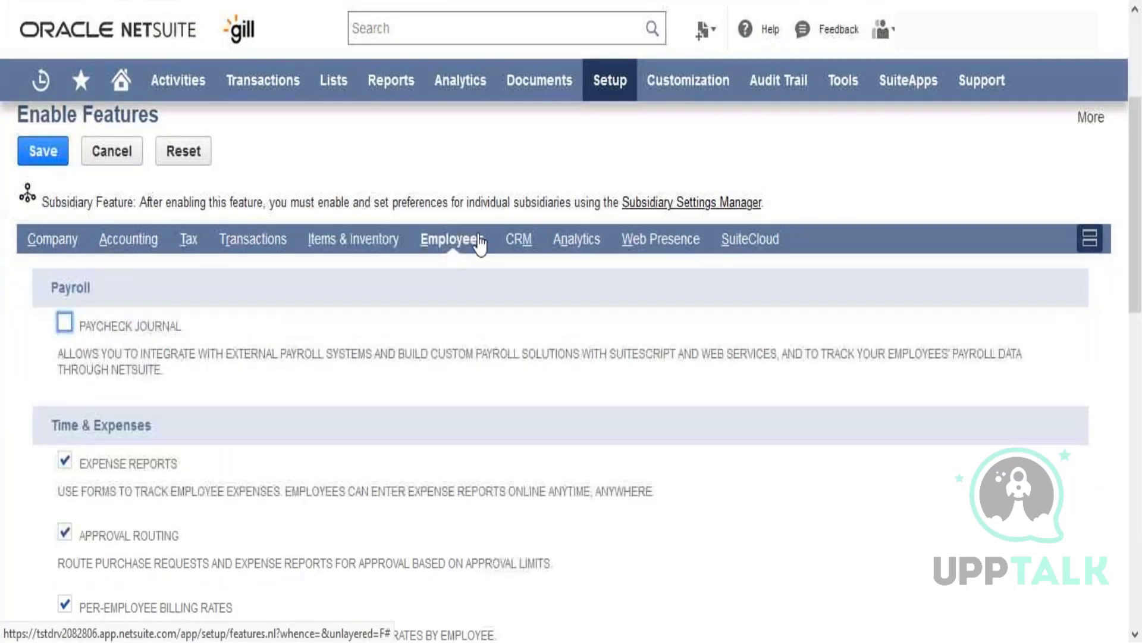
pyautogui.scroll(-3, 372, 458)
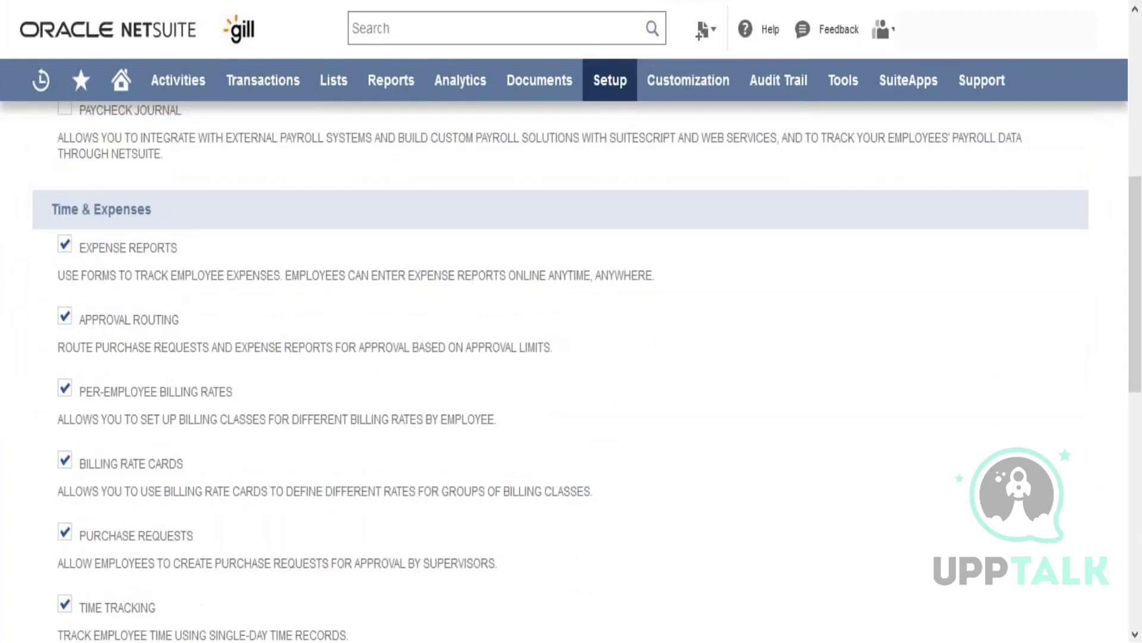
pyautogui.scroll(2, 572, 369)
pyautogui.scroll(1, 188, 279)
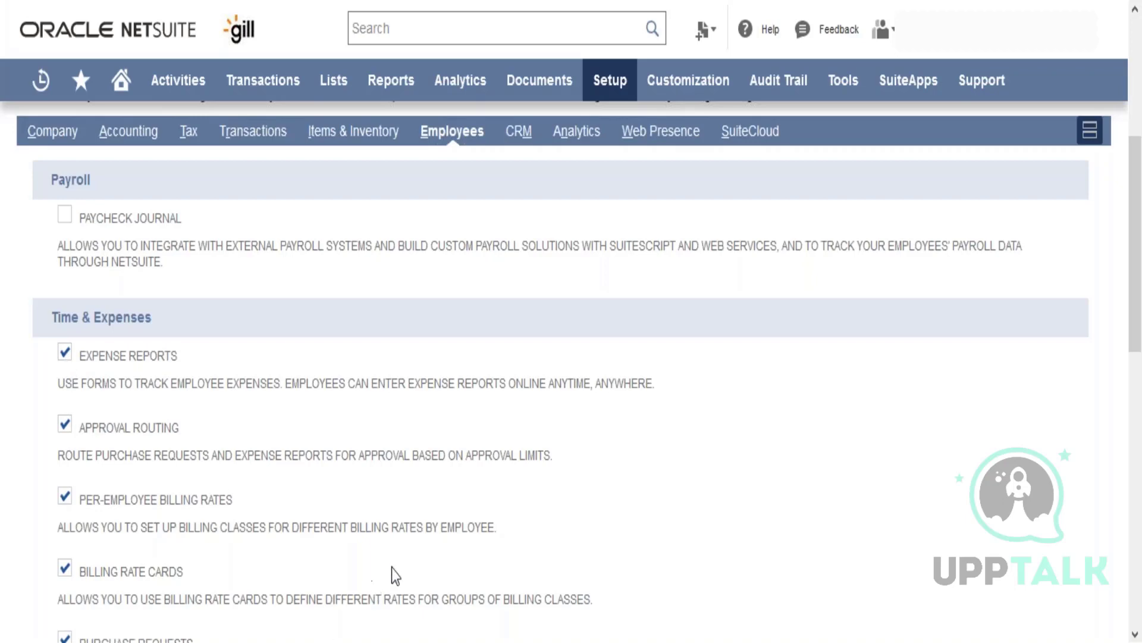
pyautogui.scroll(-5, 394, 567)
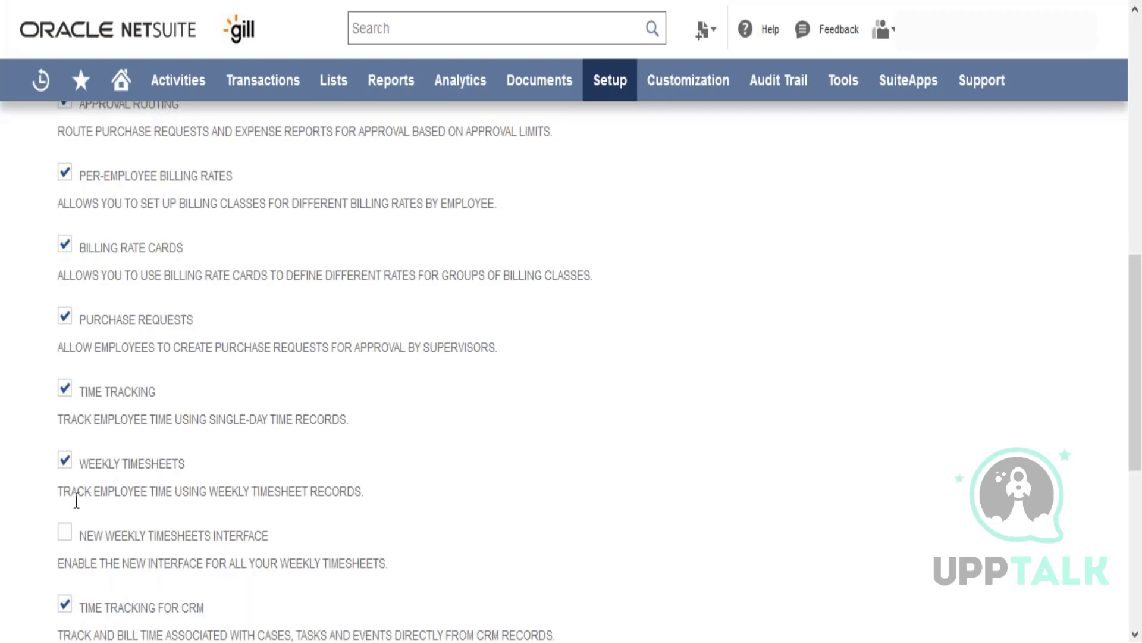
pyautogui.scroll(-5, 77, 502)
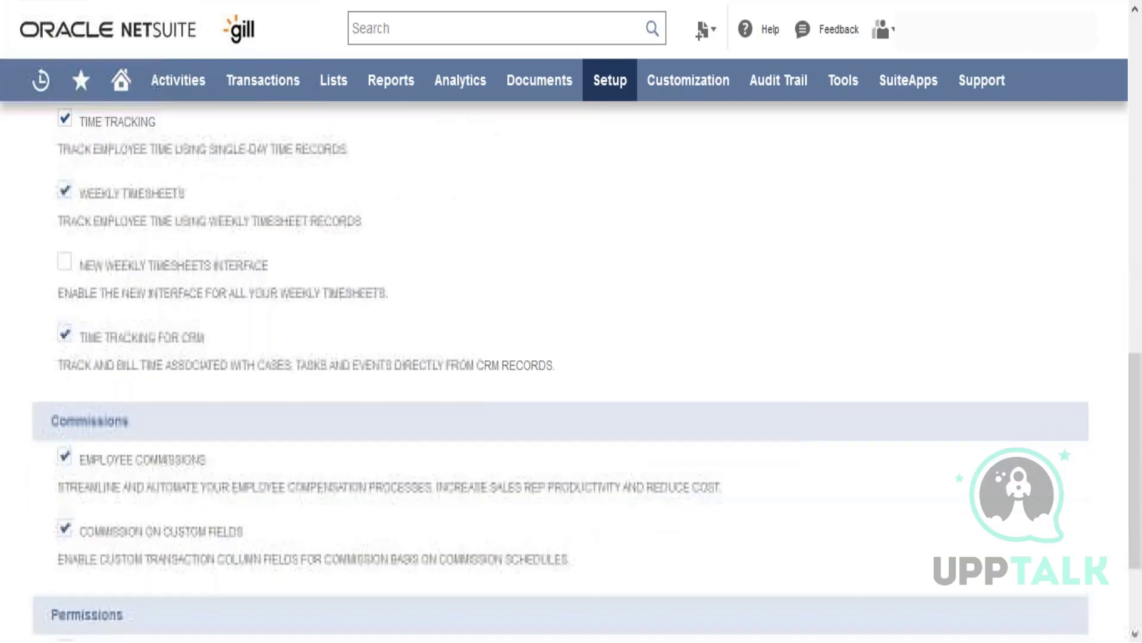
pyautogui.scroll(-3, 101, 322)
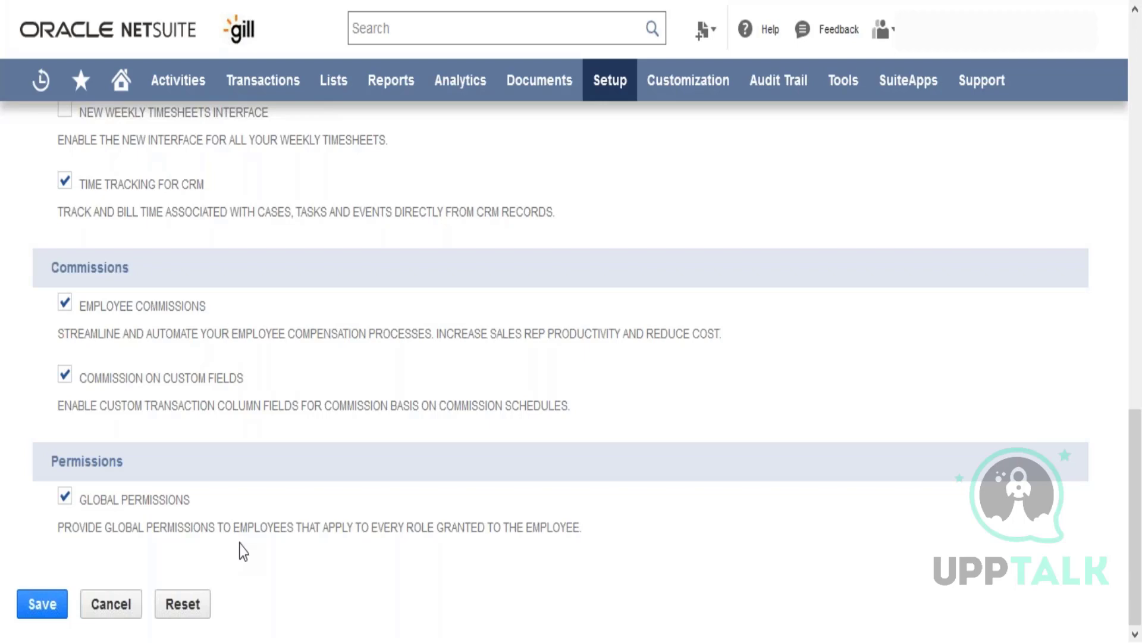
# Review the CRM basic features and the sales features such as opportunities, lead conversion and advanced forecasting
pyautogui.scroll(10, 240, 544)
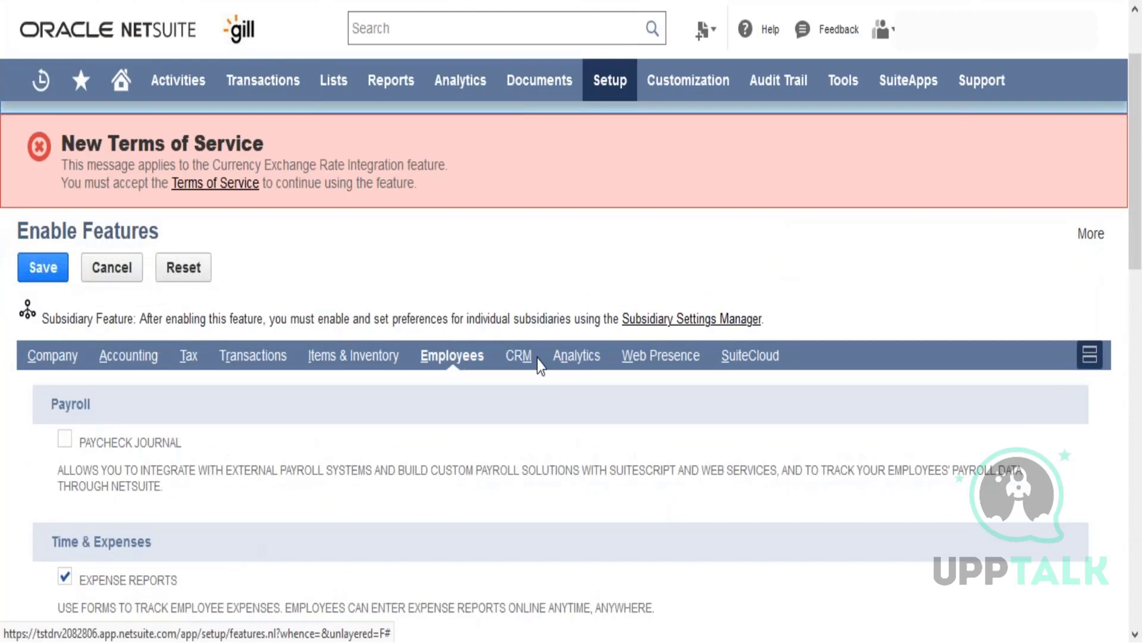
pyautogui.click(537, 359)
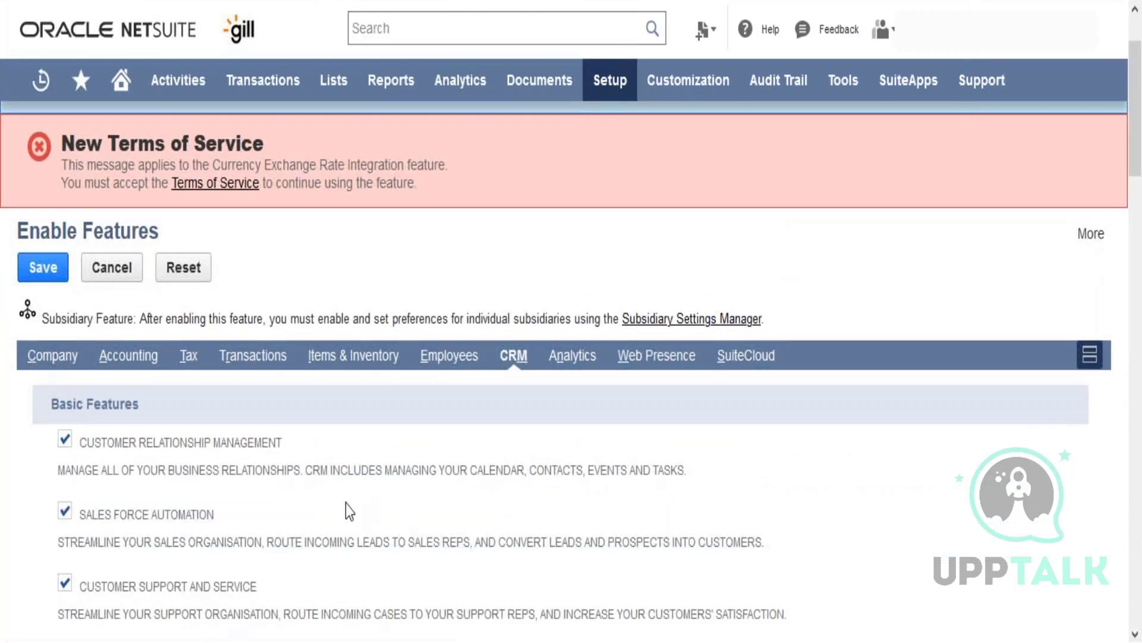
pyautogui.scroll(-3, 345, 505)
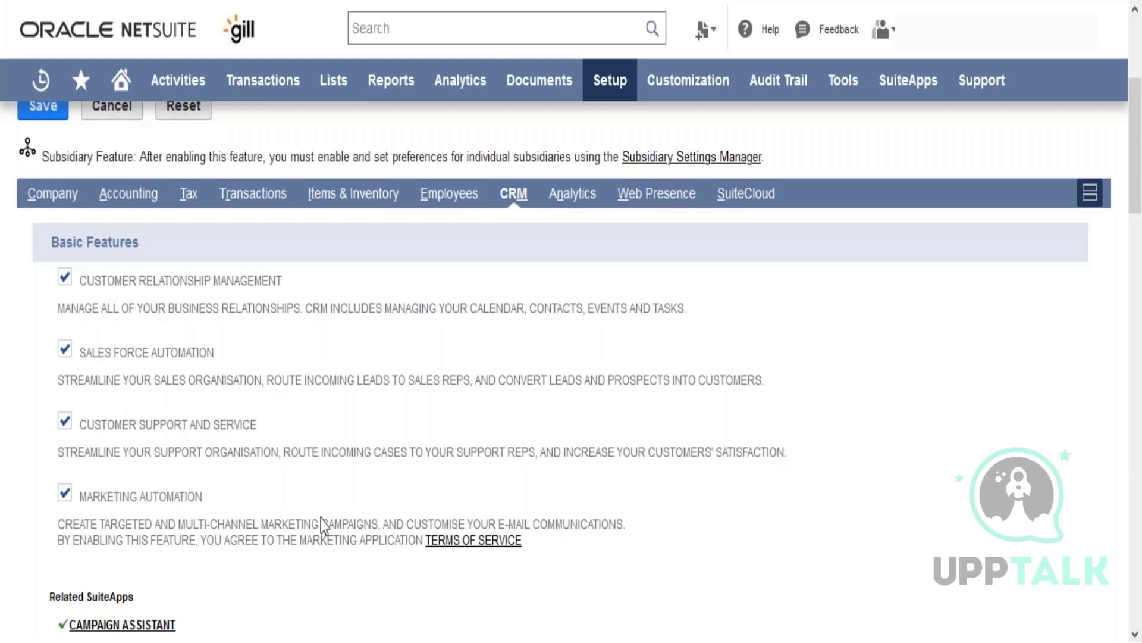
pyautogui.scroll(-1, 322, 524)
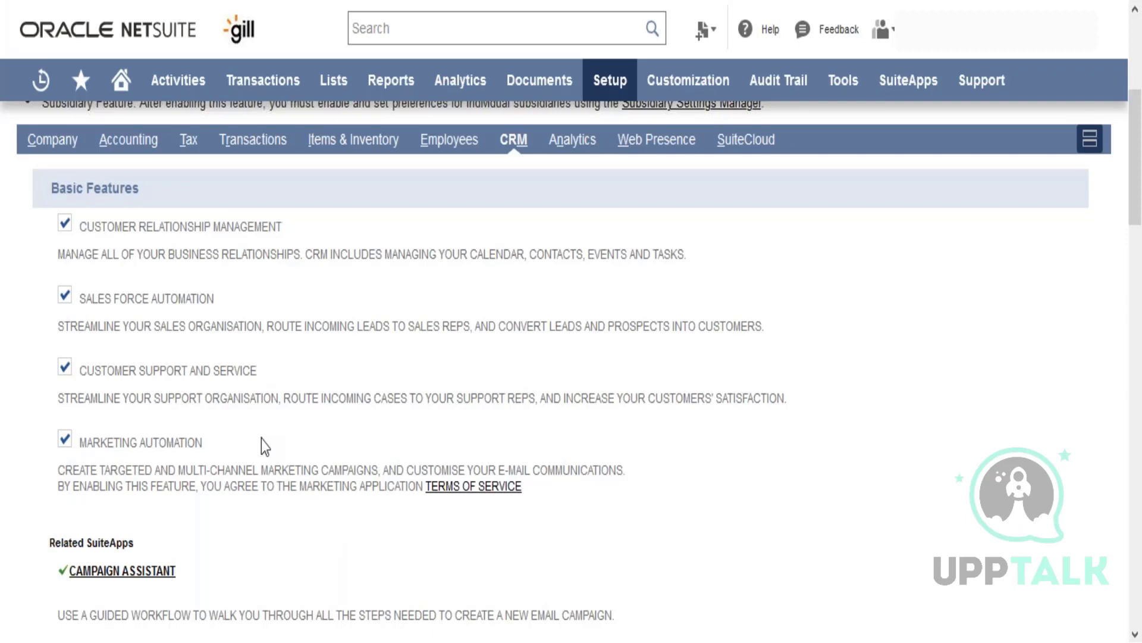
pyautogui.scroll(-8, 262, 439)
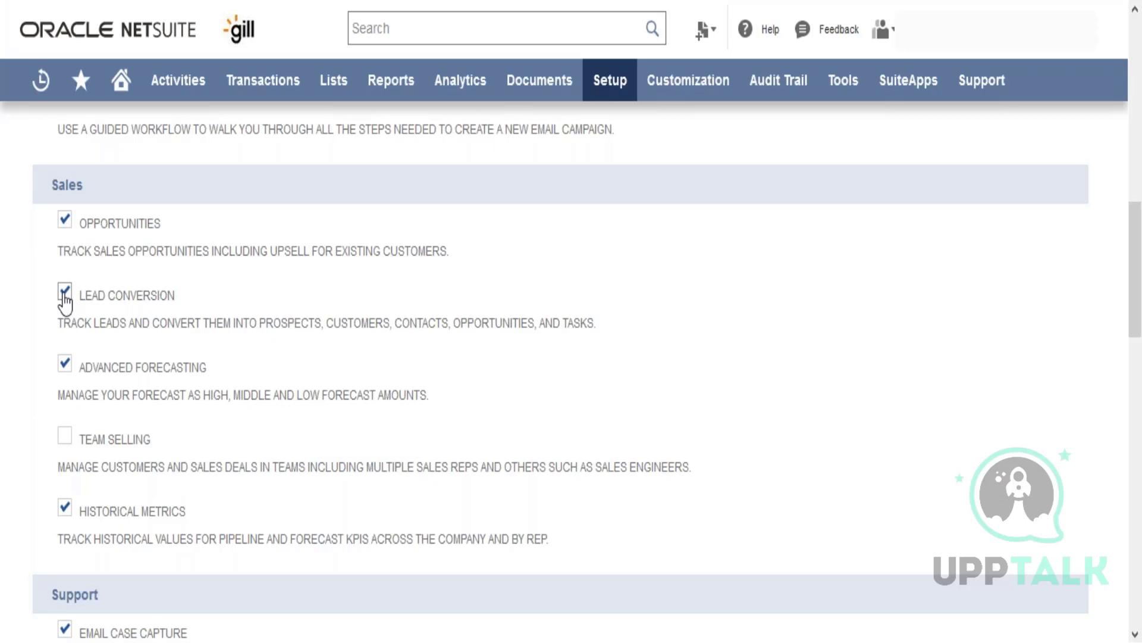
pyautogui.scroll(-1, 66, 303)
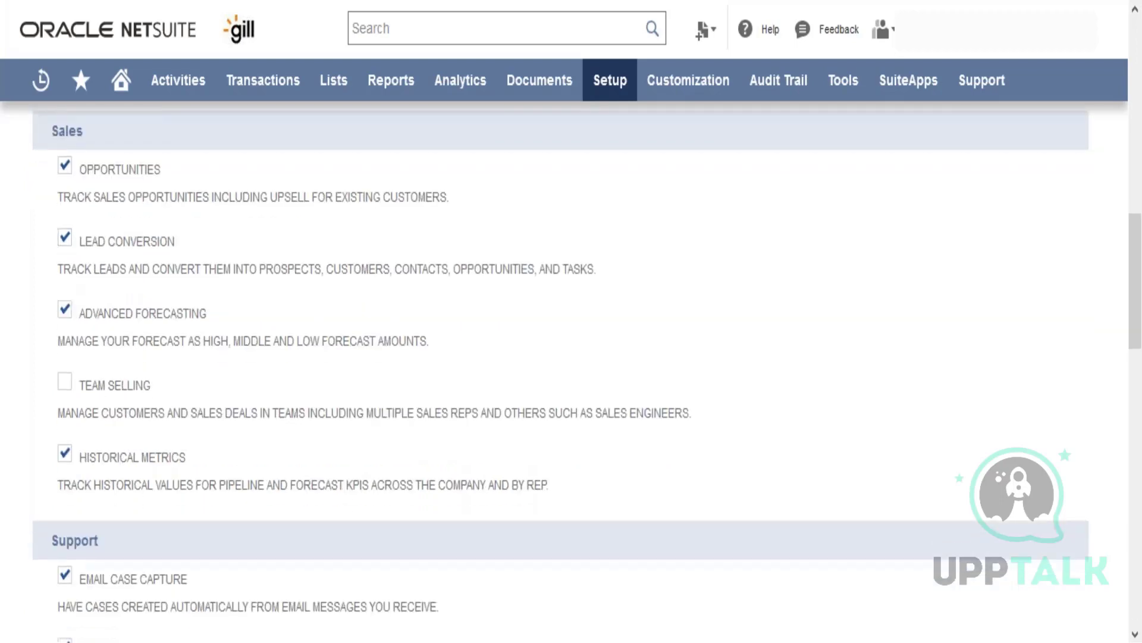
pyautogui.click(63, 303)
pyautogui.scroll(-3, 43, 366)
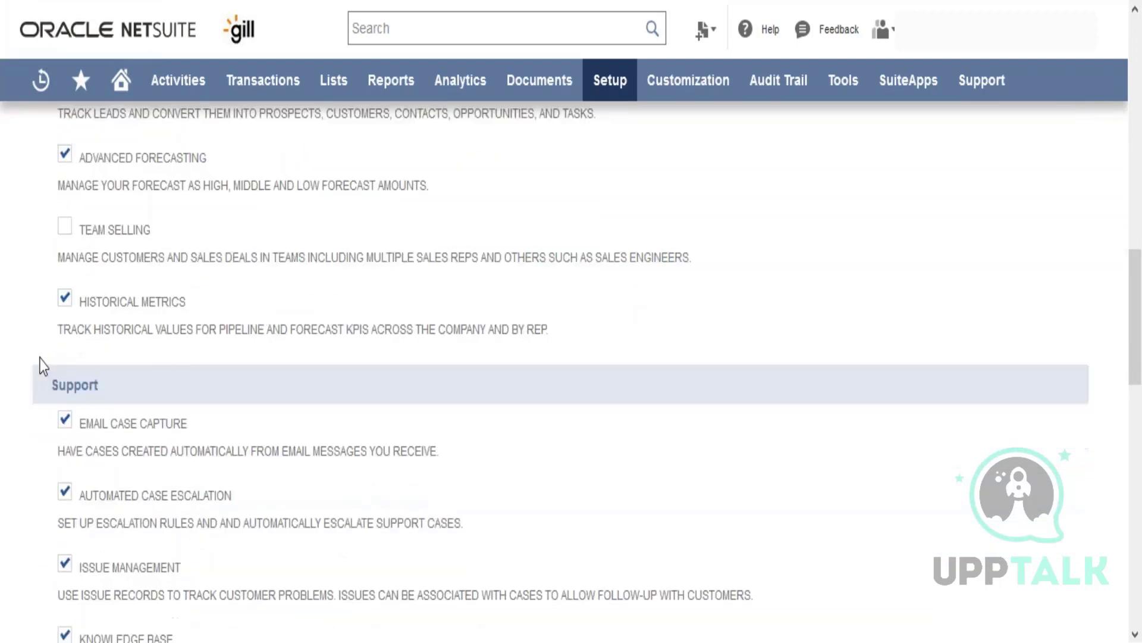
# Examine the CRM support and marketing features, including case capture, case escalation, issue management and knowledge base
pyautogui.scroll(-3, 42, 366)
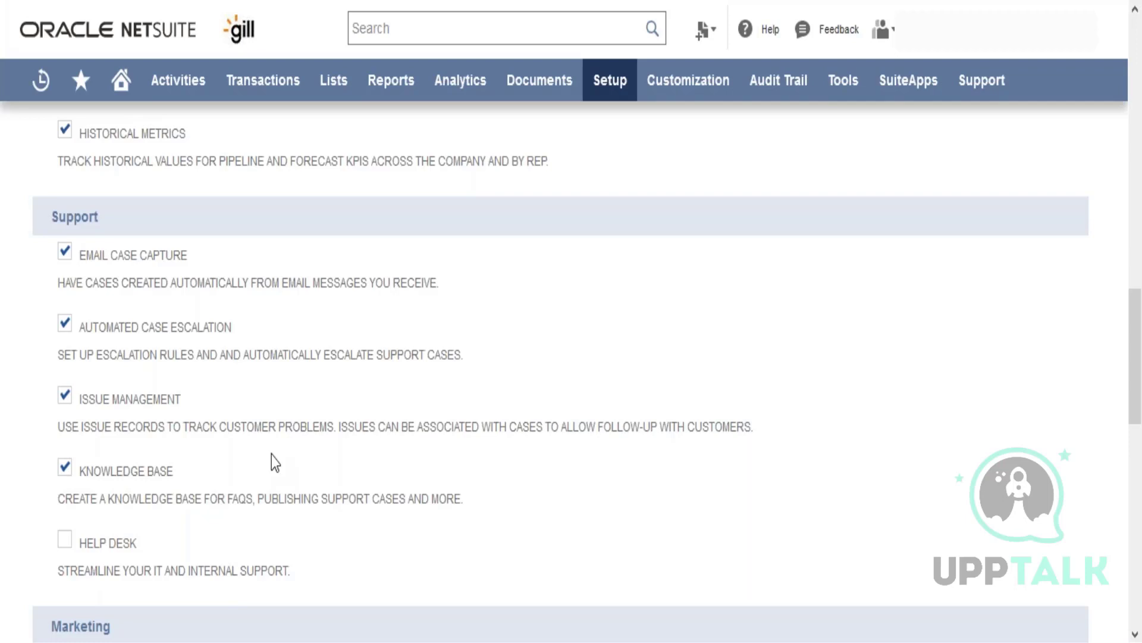
pyautogui.scroll(-2, 275, 464)
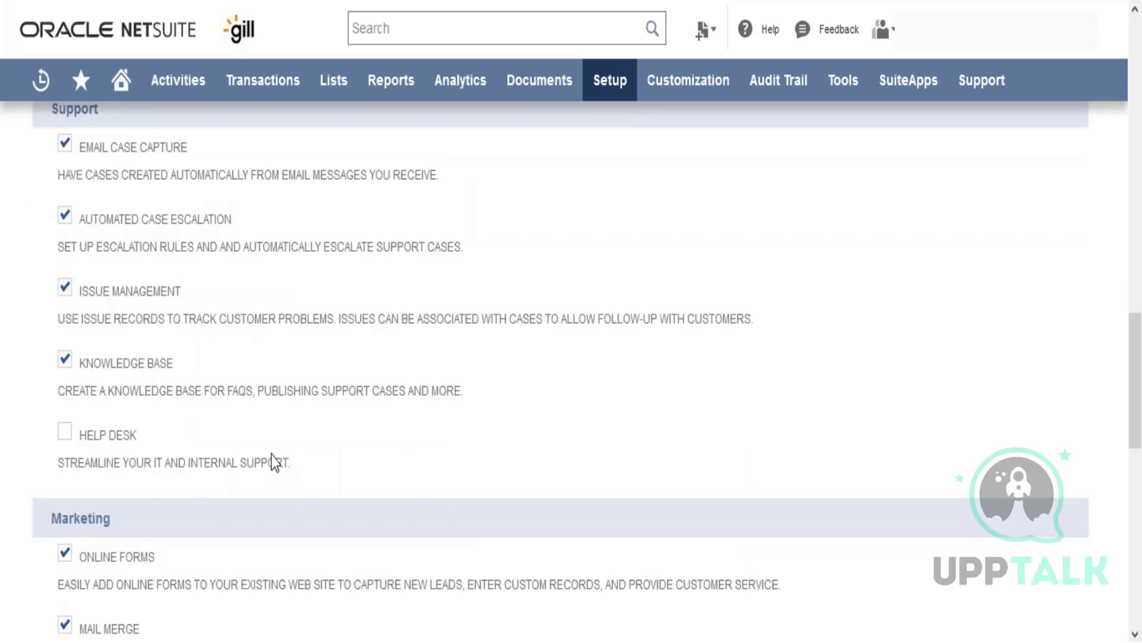
pyautogui.scroll(1, 271, 455)
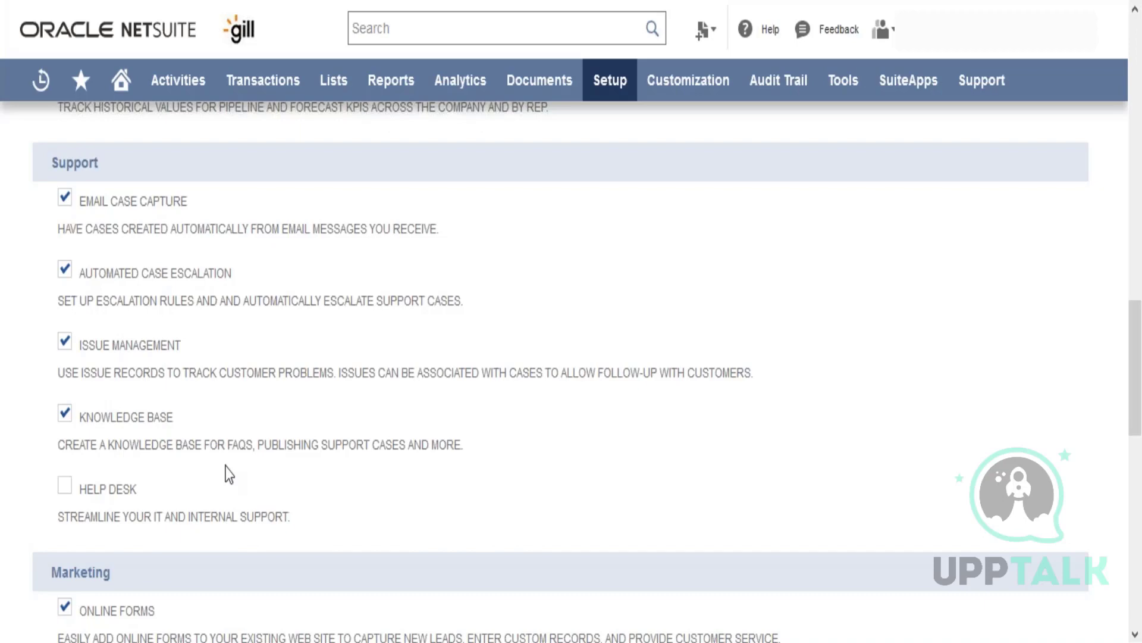
pyautogui.scroll(-6, 230, 474)
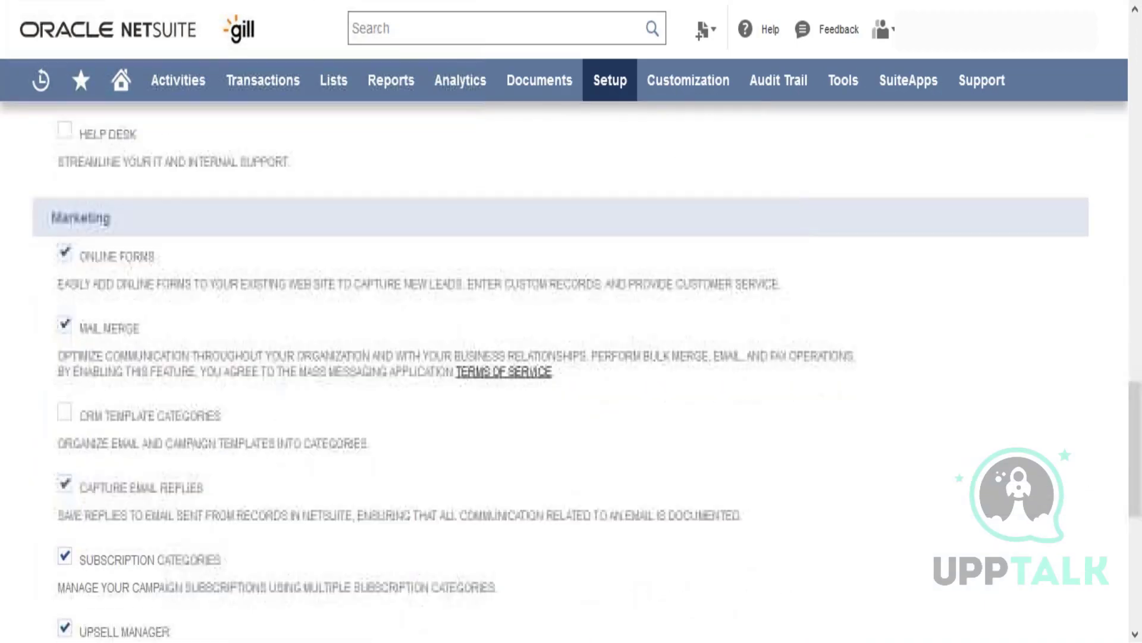
pyautogui.scroll(-2, 192, 366)
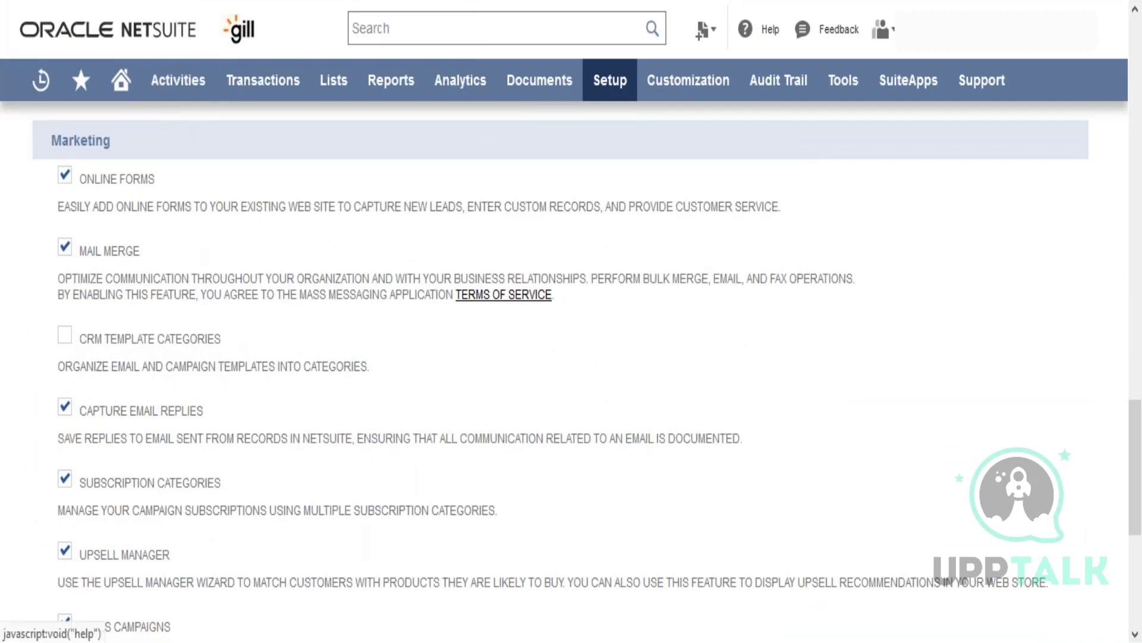
pyautogui.scroll(7, 199, 343)
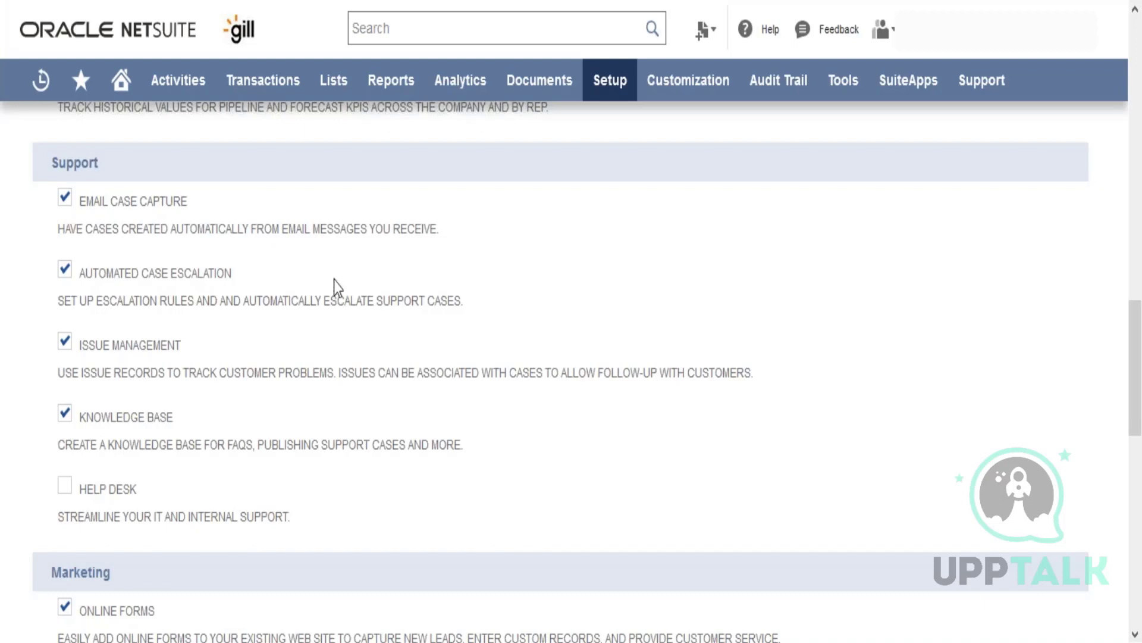
# Look over the support record lists and open the Support Preferences setup page
pyautogui.moveTo(348, 90)
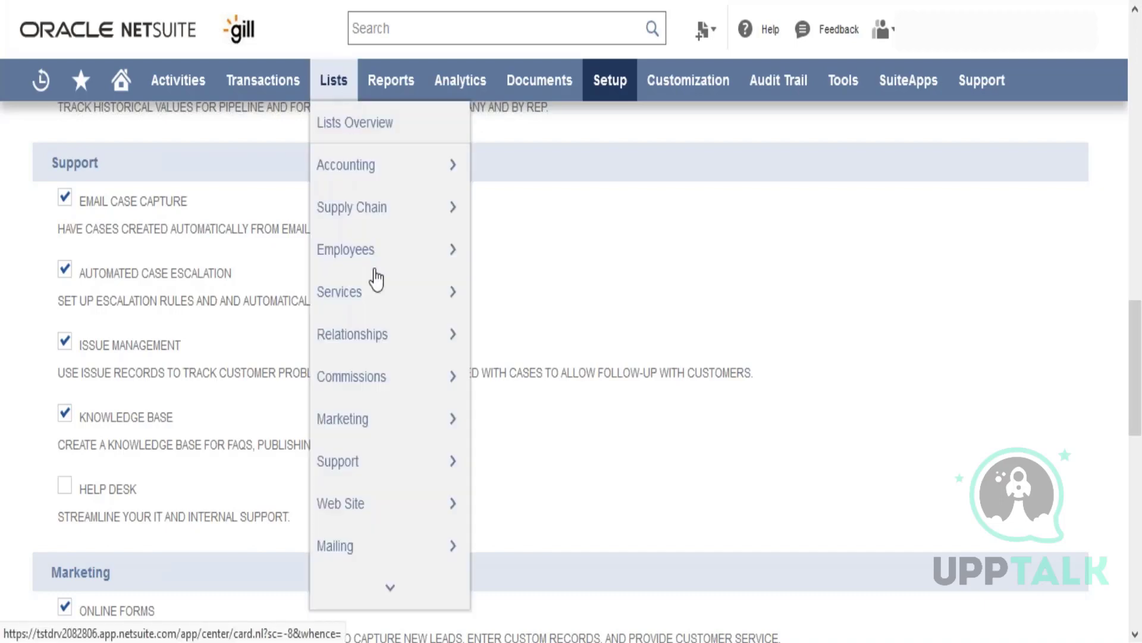
pyautogui.moveTo(403, 472)
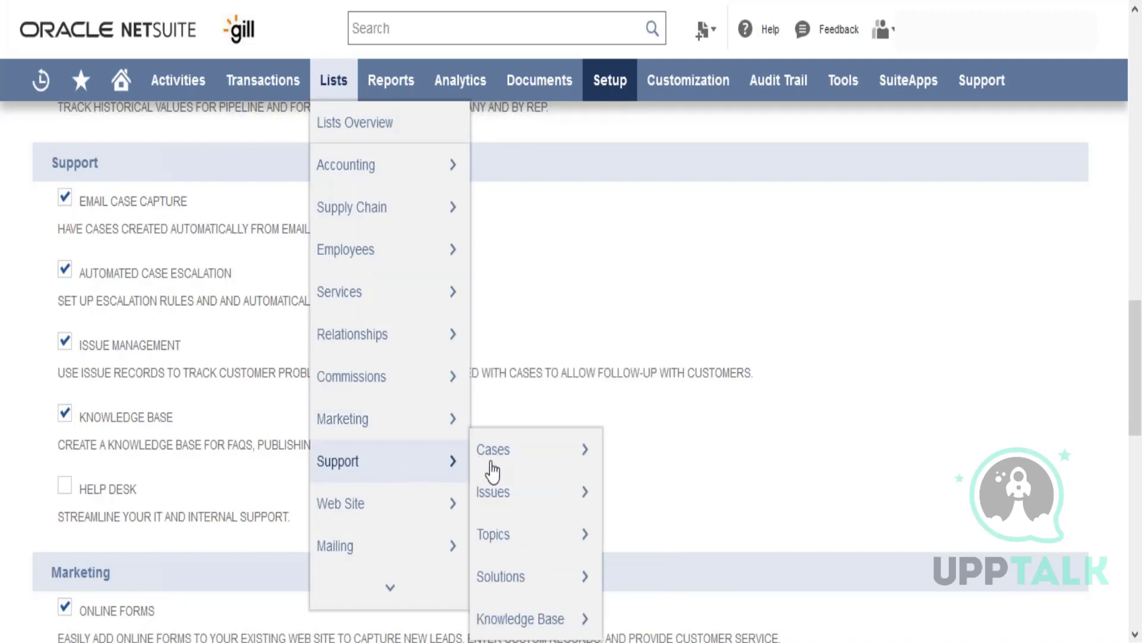
pyautogui.moveTo(494, 473)
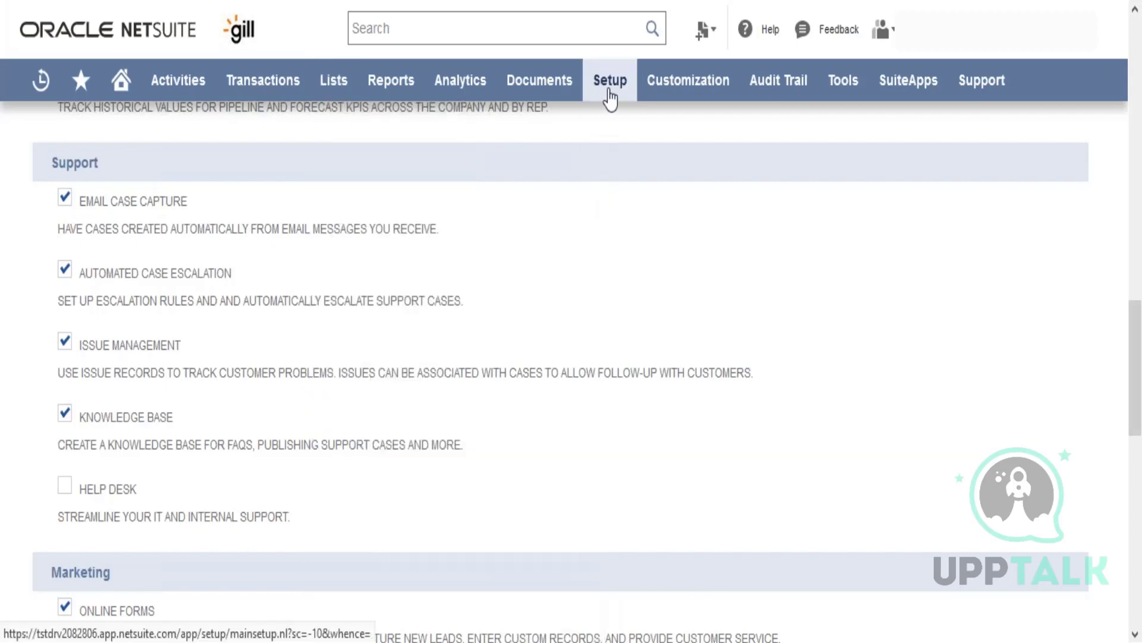
pyautogui.moveTo(610, 90)
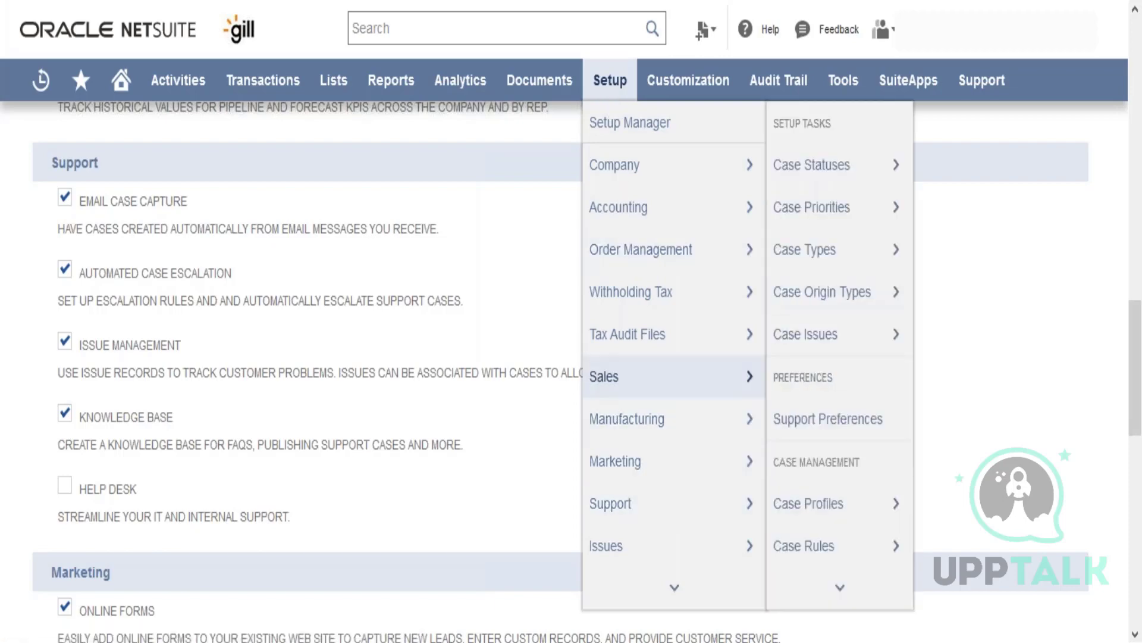
pyautogui.moveTo(690, 497)
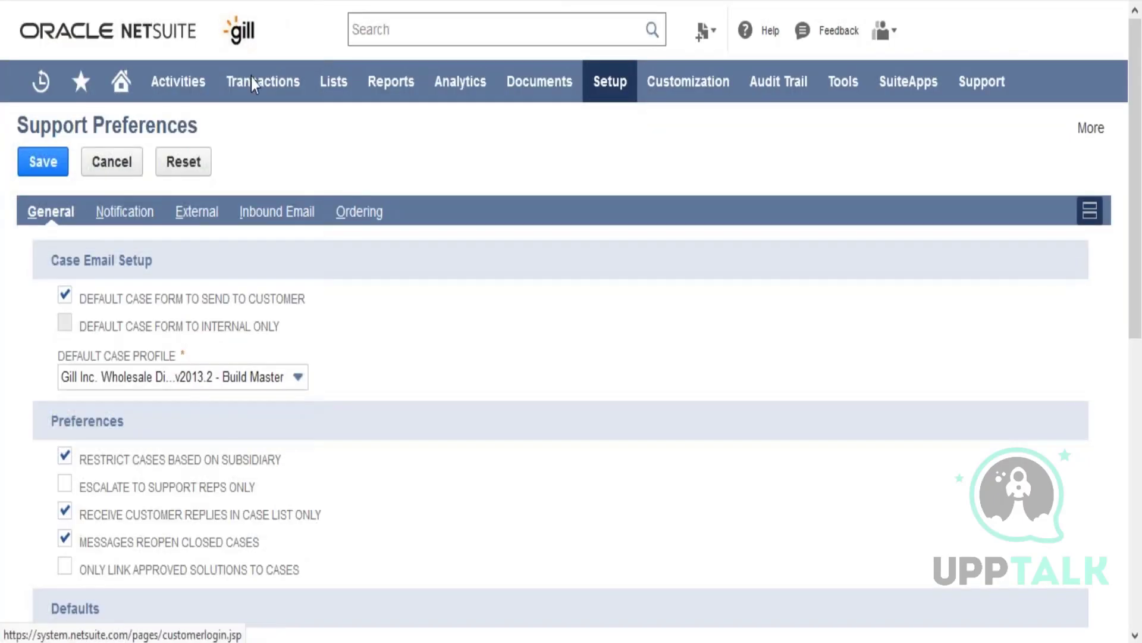
# Look through the external case form, notification and inbound email settings of the support preferences
pyautogui.click(203, 214)
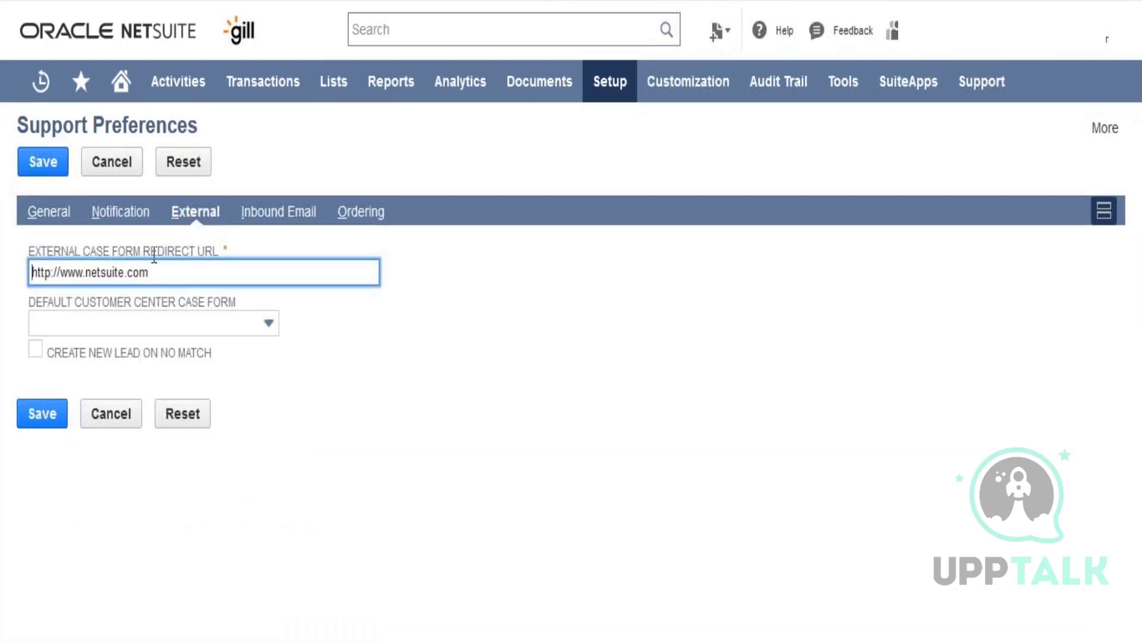
pyautogui.click(125, 214)
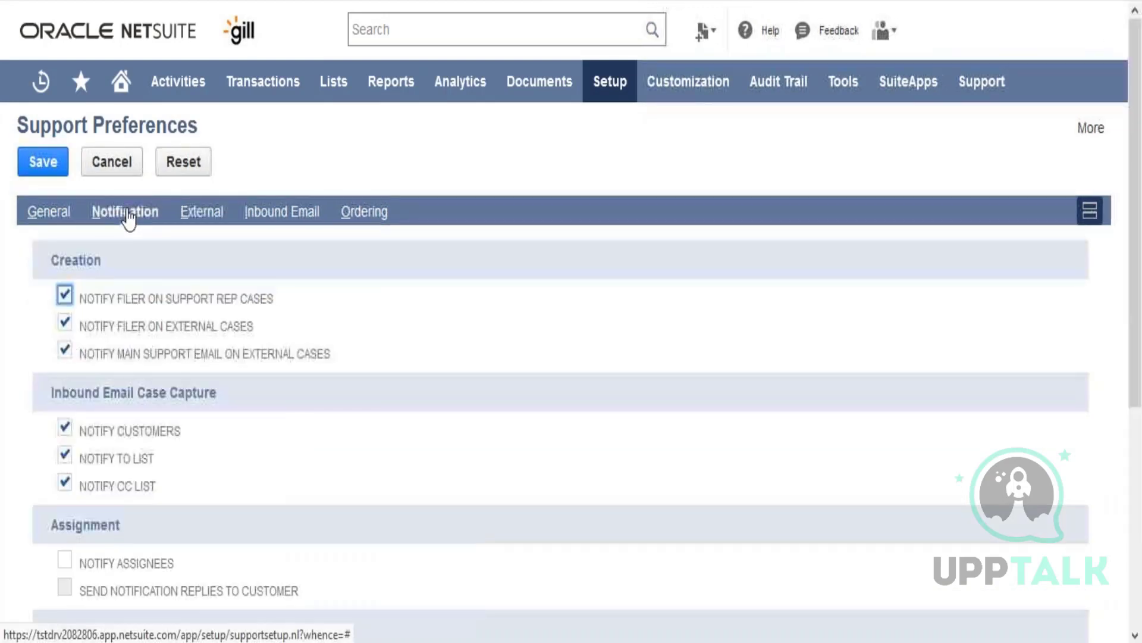
pyautogui.click(236, 504)
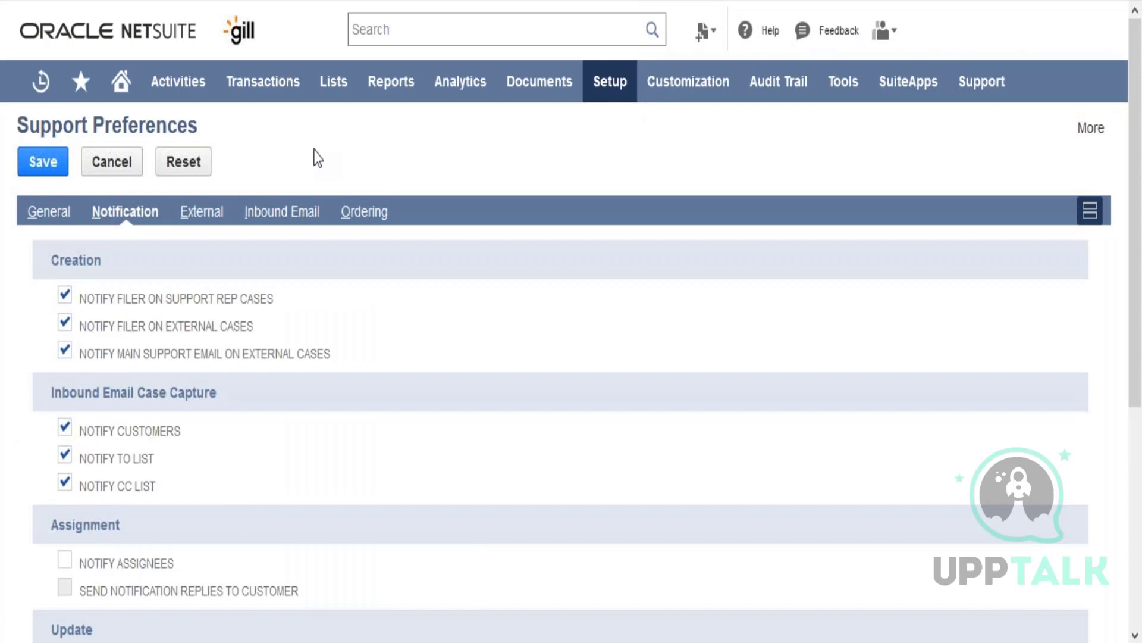
pyautogui.click(301, 218)
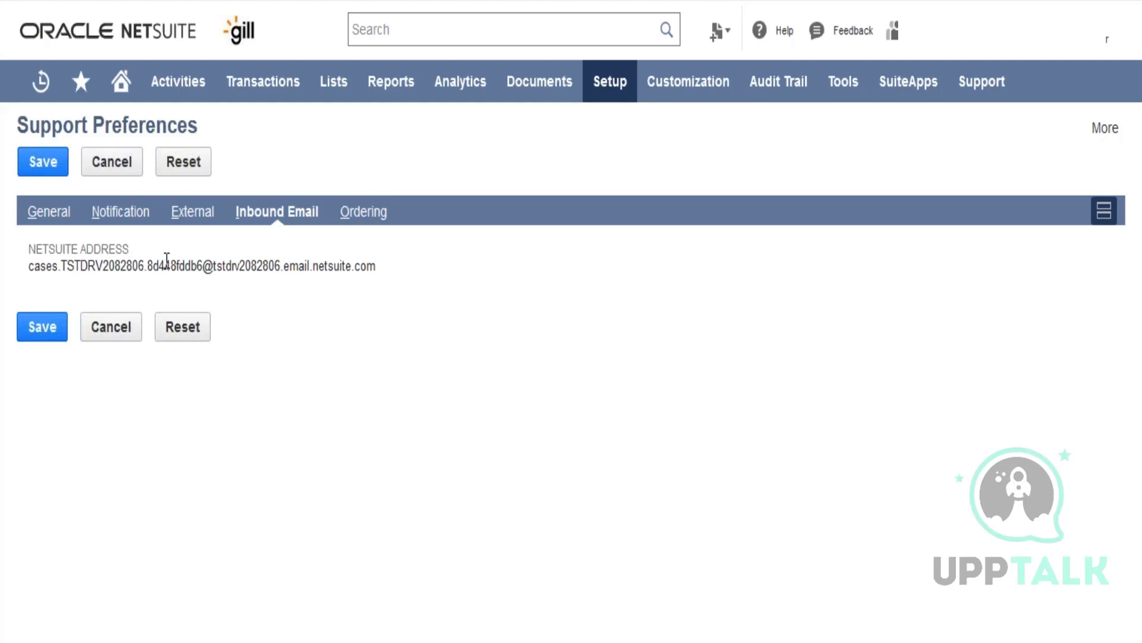
pyautogui.click(213, 218)
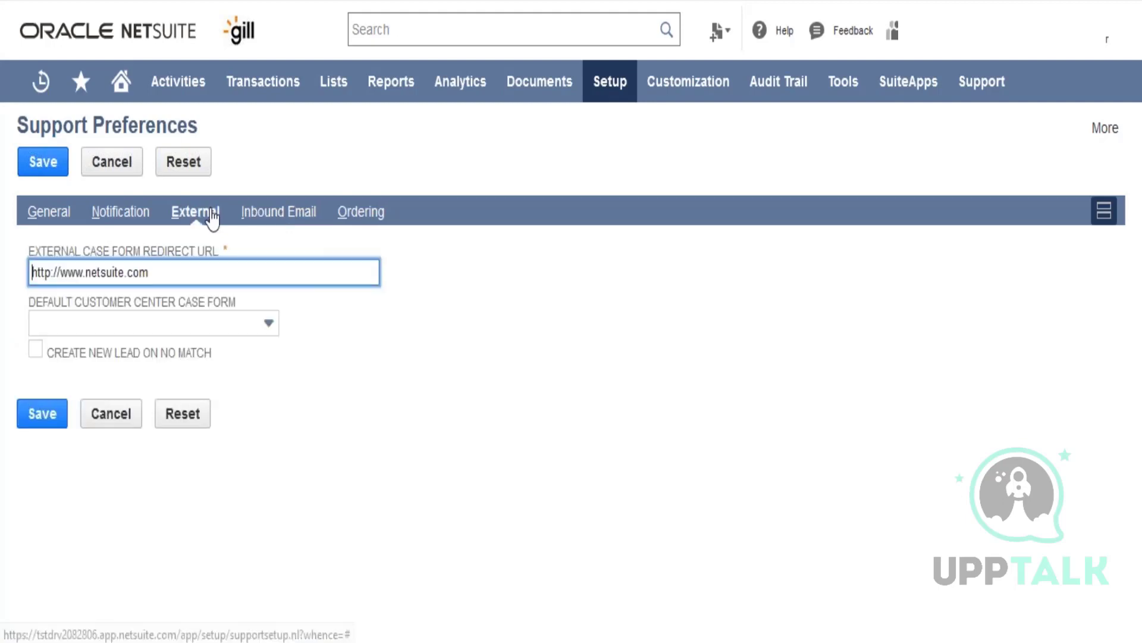
# Review the case notification preferences for creation, inbound email capture, assignment, update and escalation
pyautogui.click(136, 230)
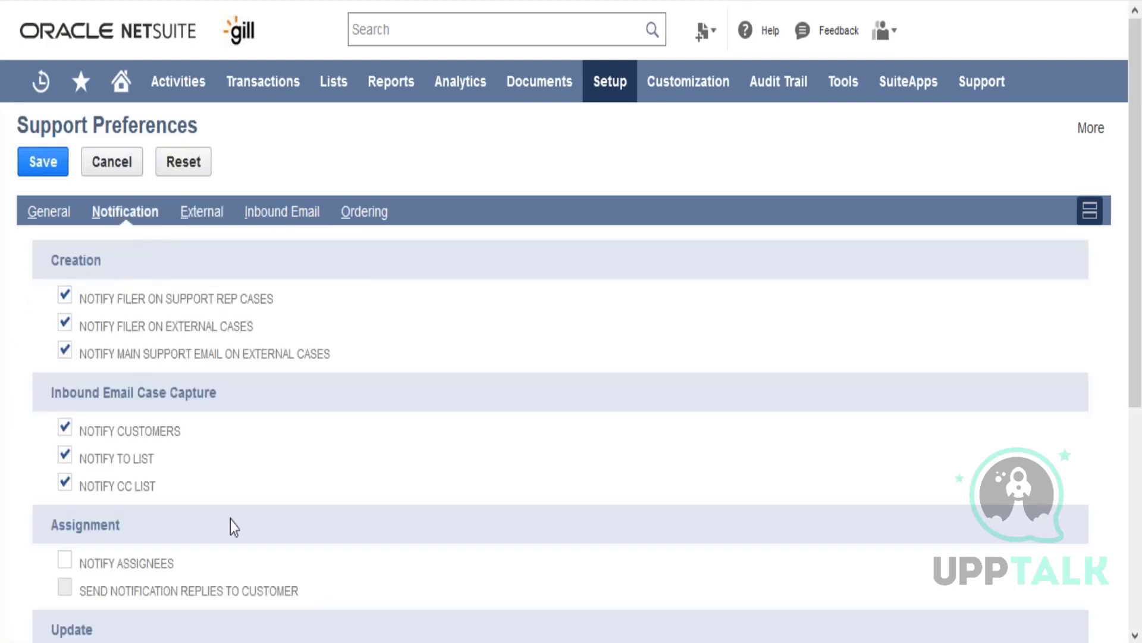
pyautogui.scroll(-4, 232, 520)
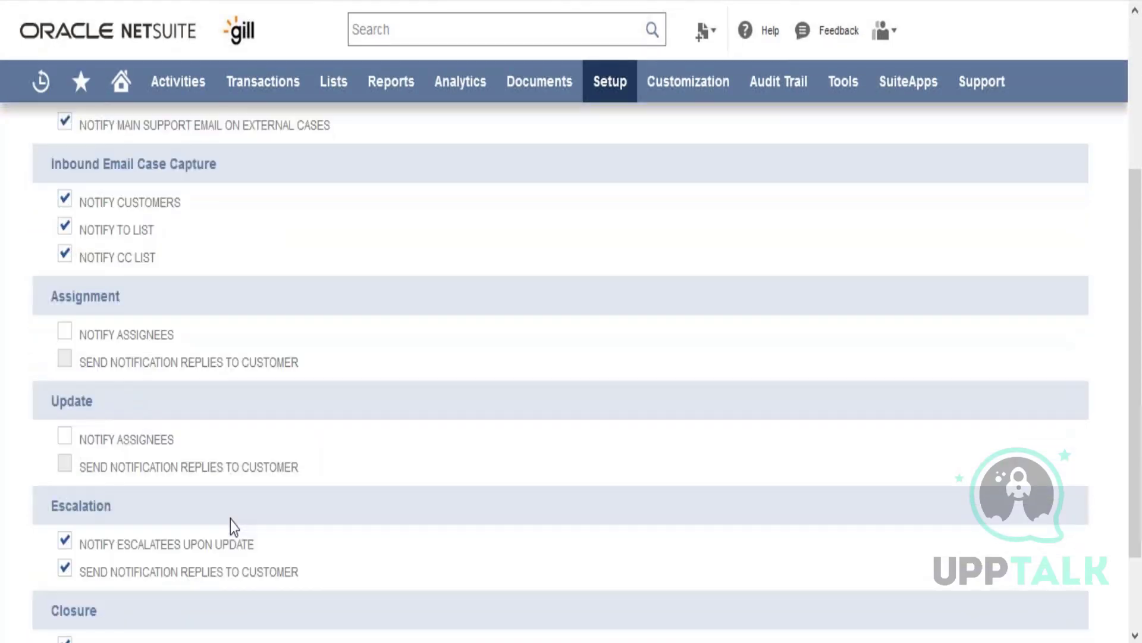
pyautogui.scroll(1, 229, 517)
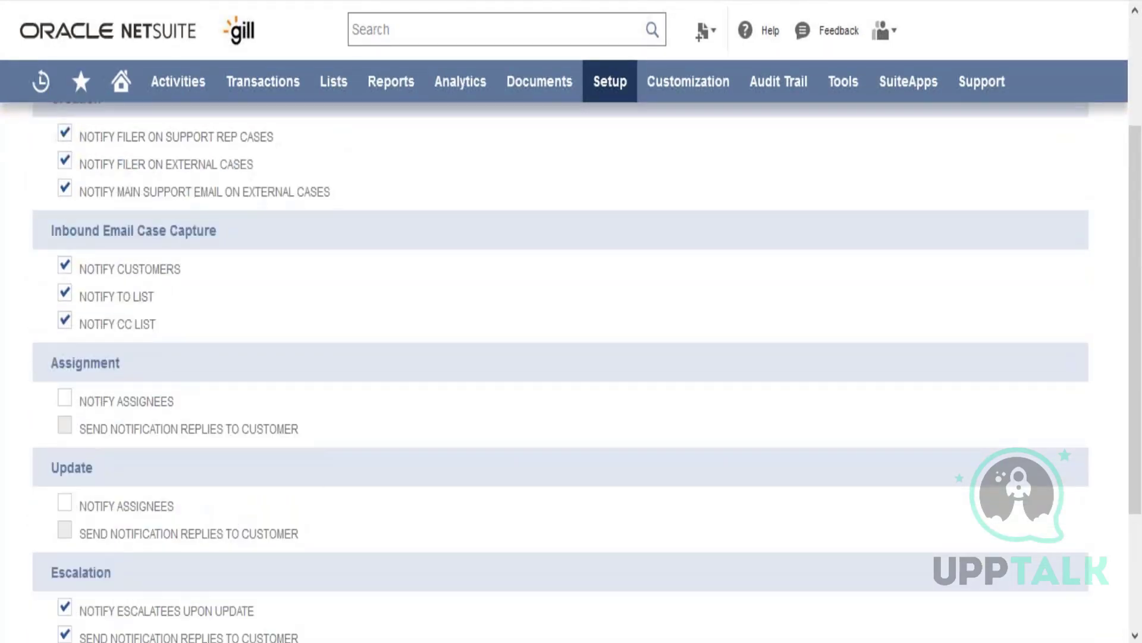
pyautogui.scroll(3, 107, 232)
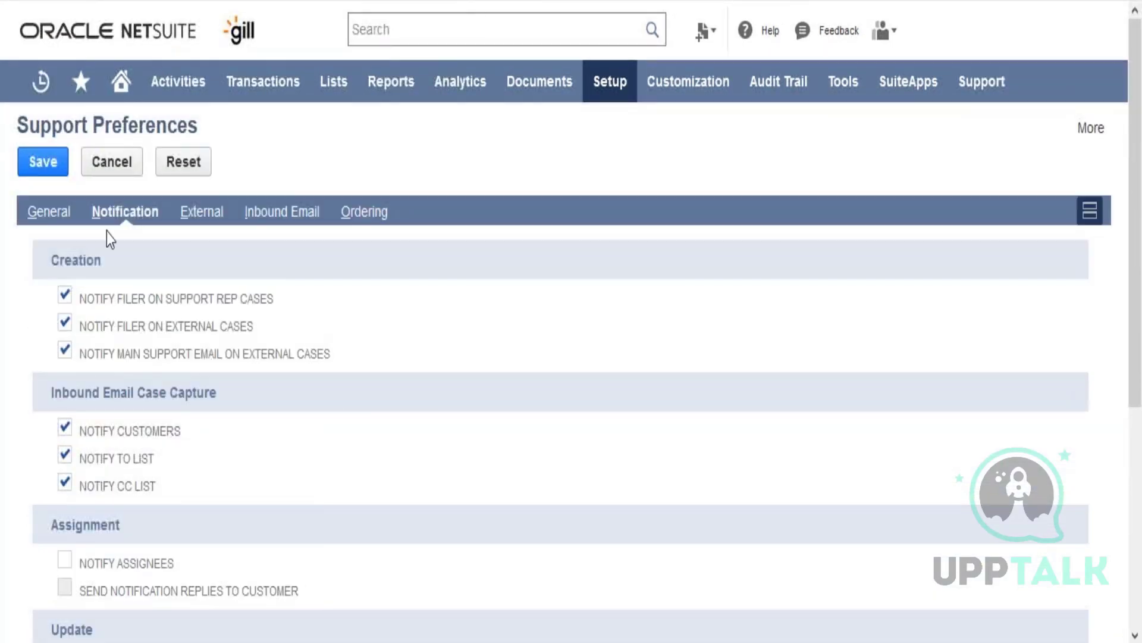
# Examine the general support preferences, including case email setup, default case statuses and case lockout
pyautogui.click(54, 218)
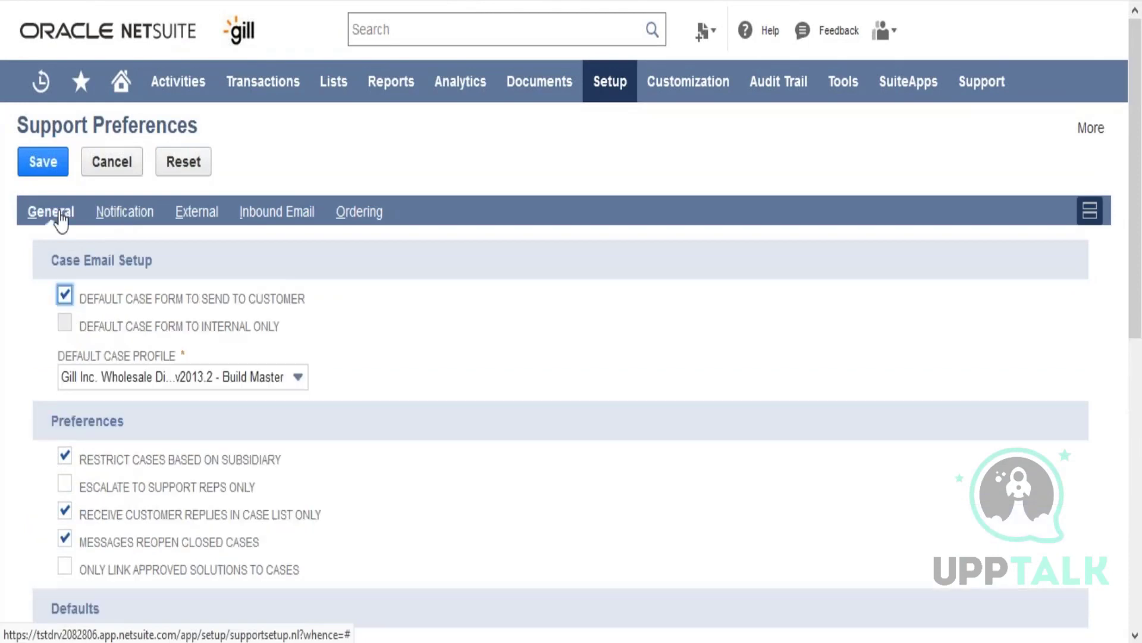
pyautogui.click(443, 477)
pyautogui.scroll(-5, 442, 479)
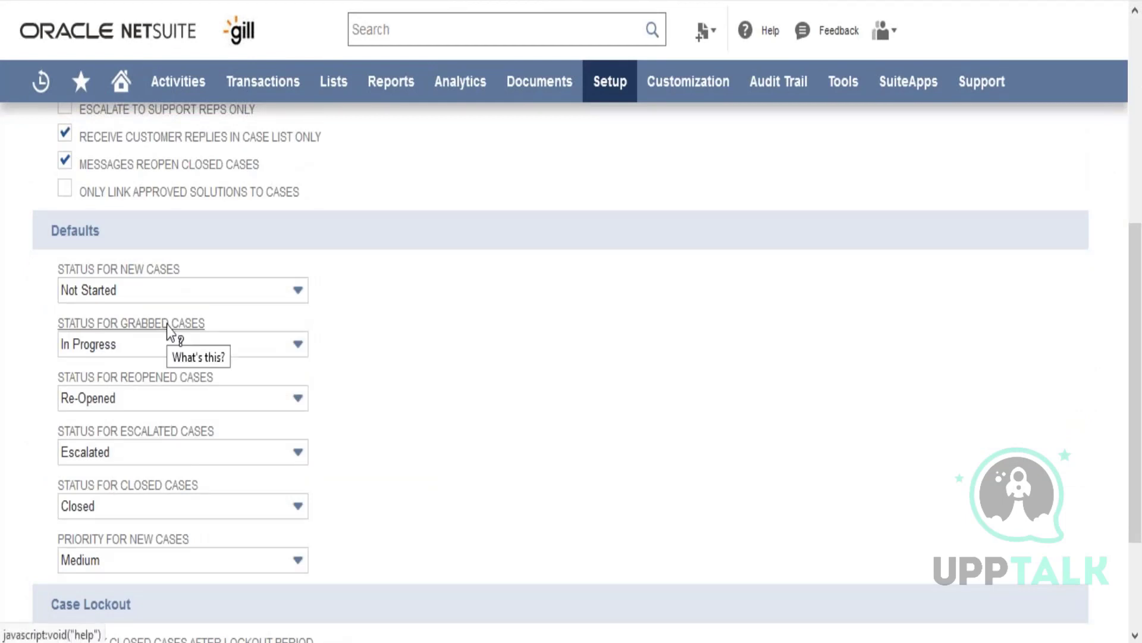
pyautogui.scroll(-3, 167, 325)
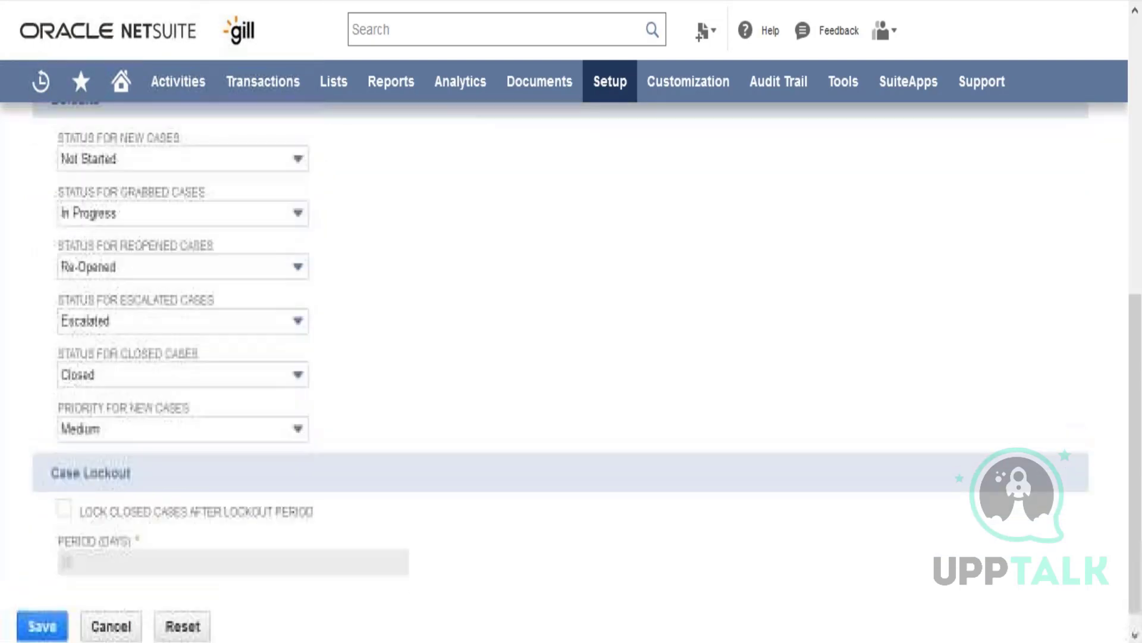
pyautogui.scroll(9, 179, 326)
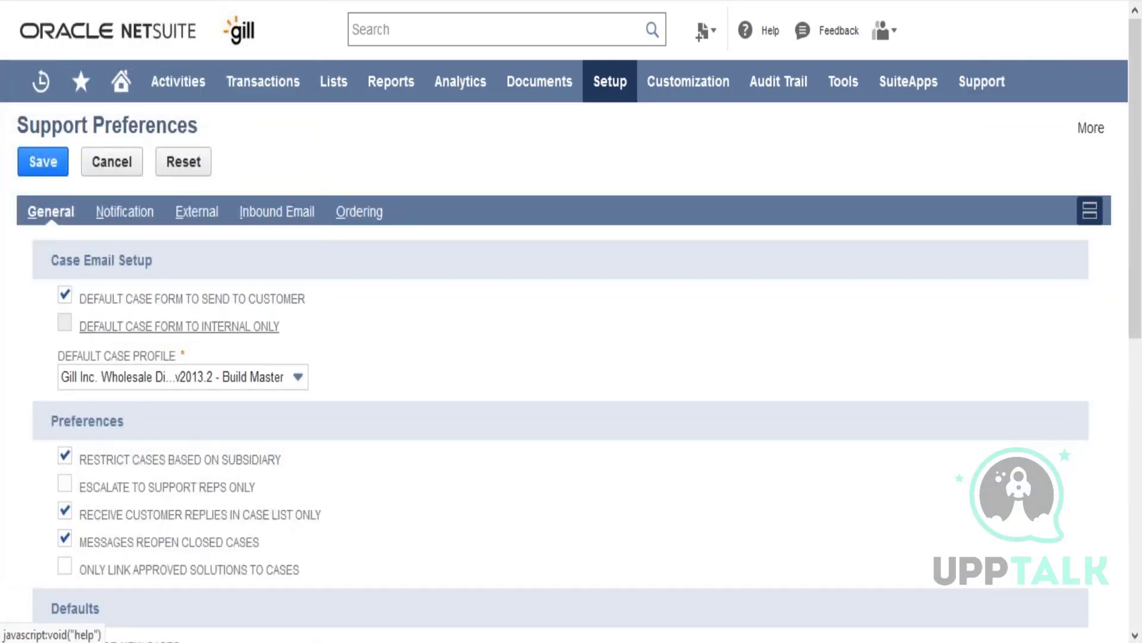